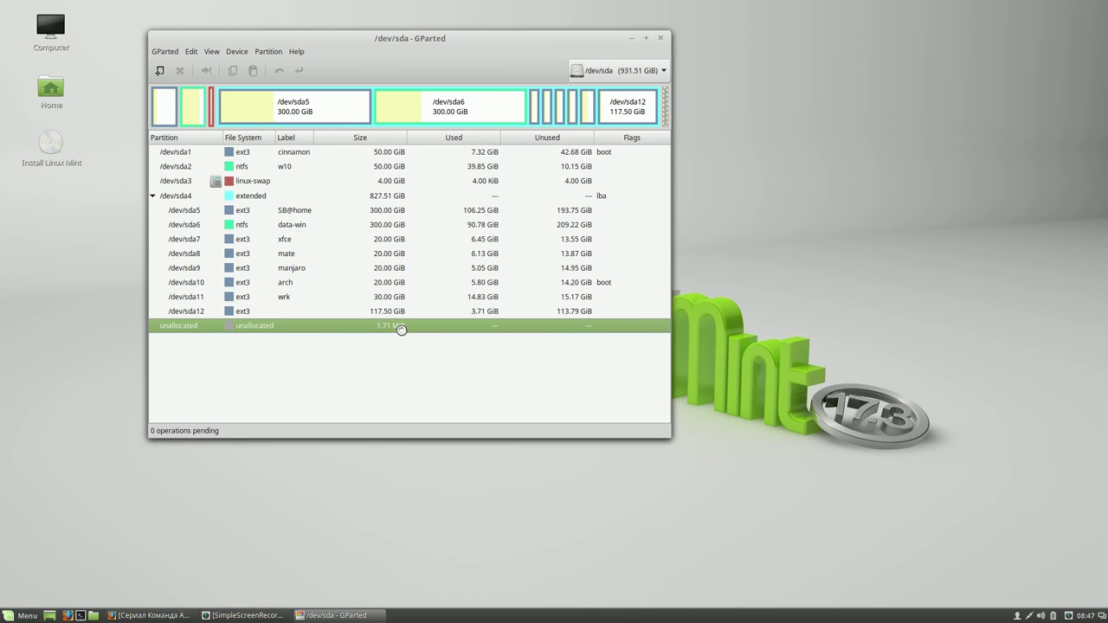
Select the 30 GiB /dev/sda11 partition labelled wrk in GParted's partition list
left_click(399, 297)
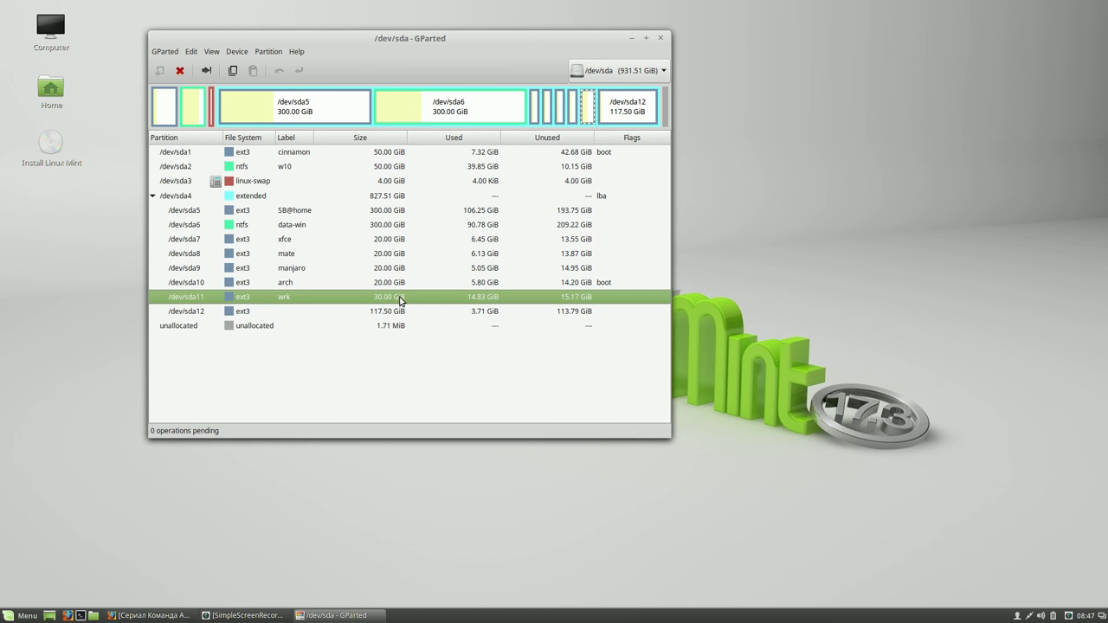
Format /dev/sda11 as ext3 and apply the operation, accepting the data-loss warning
right_click(400, 300)
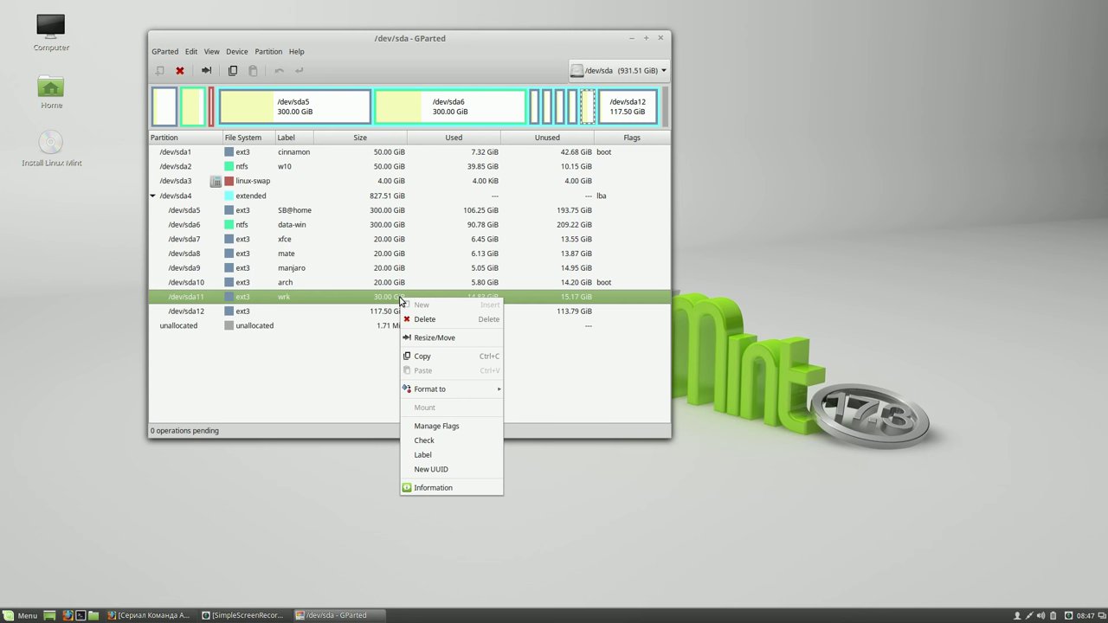
mouse_move(443, 392)
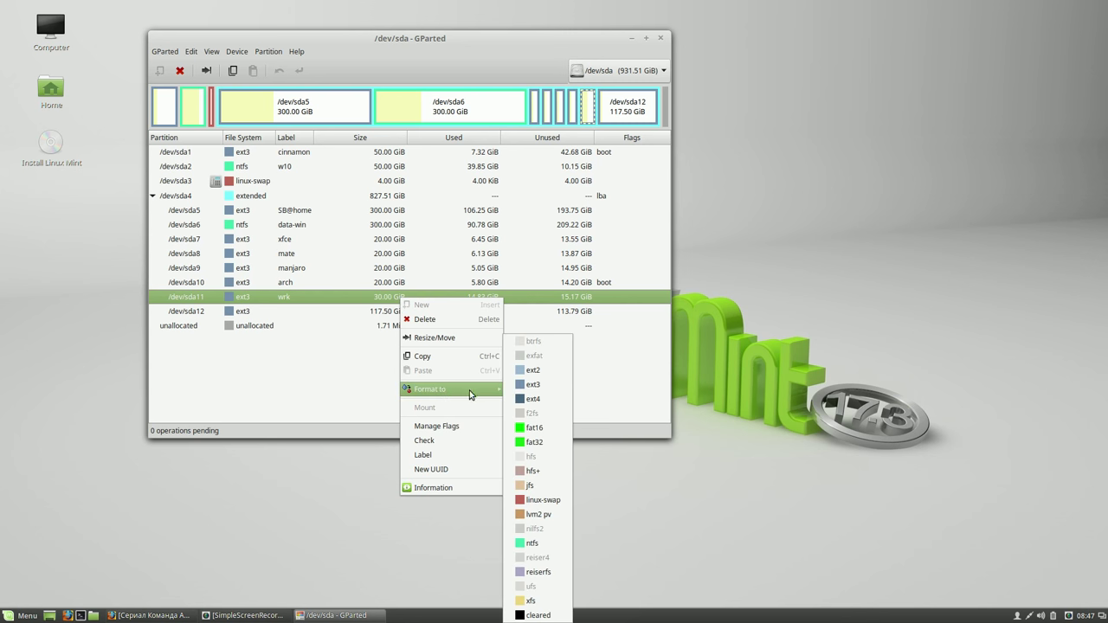
left_click(555, 390)
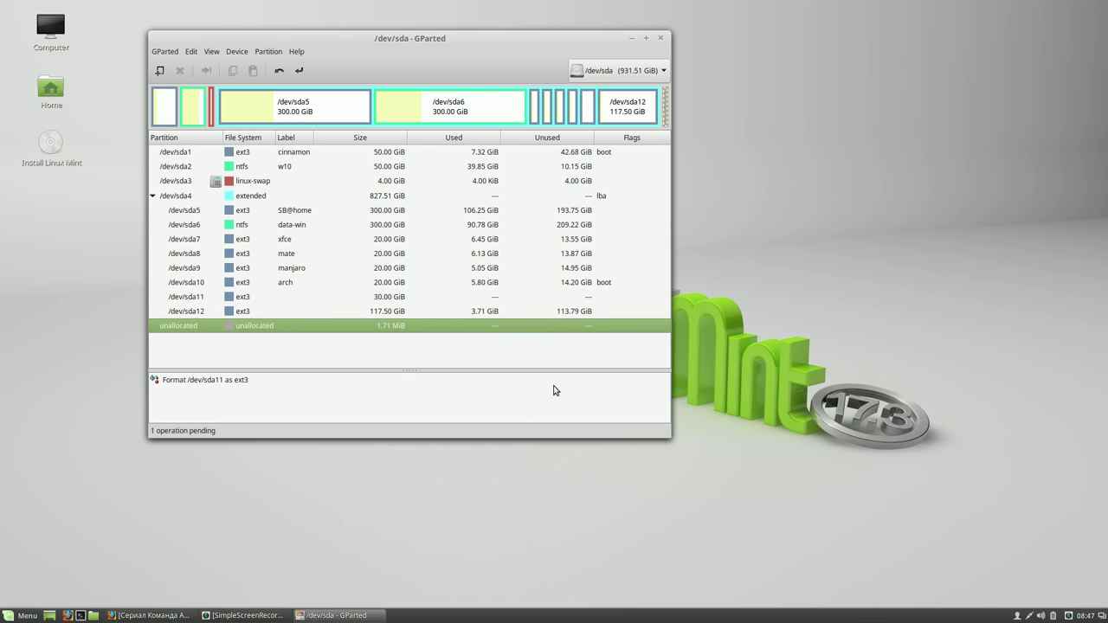
left_click(300, 73)
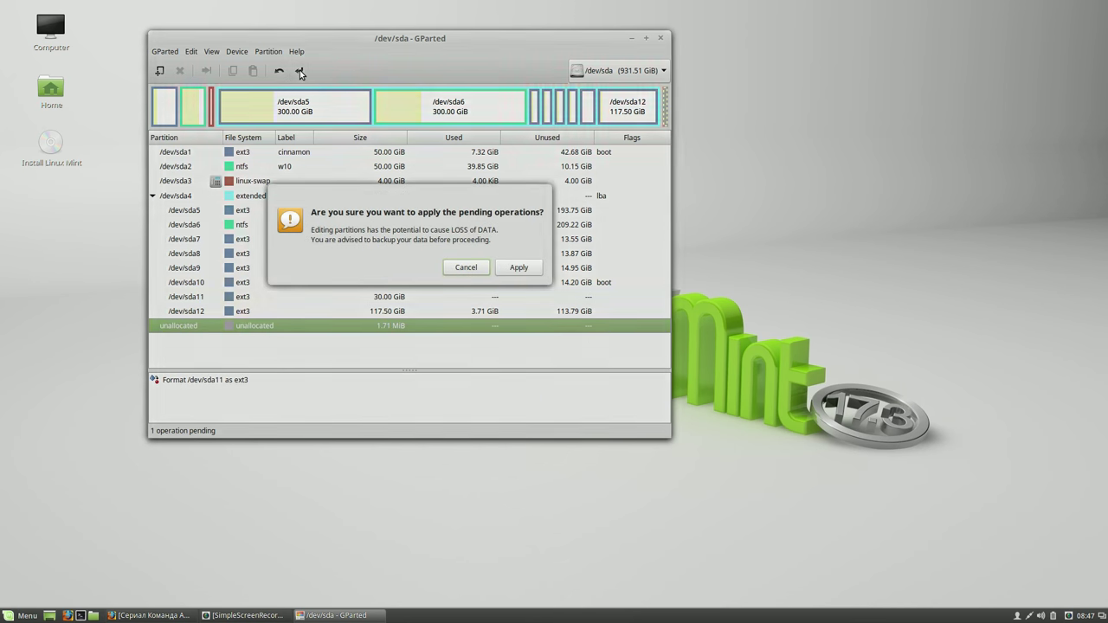
left_click(532, 270)
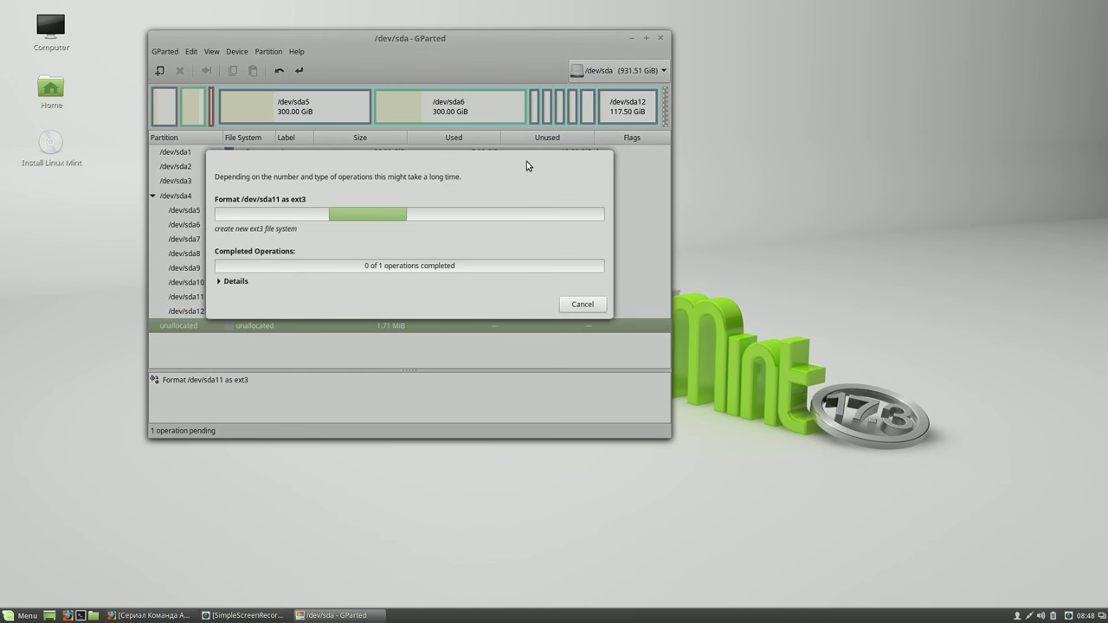
Dismiss the completion report and reselect the freshly formatted ext3 /dev/sda11
left_click_drag(524, 162, 588, 162)
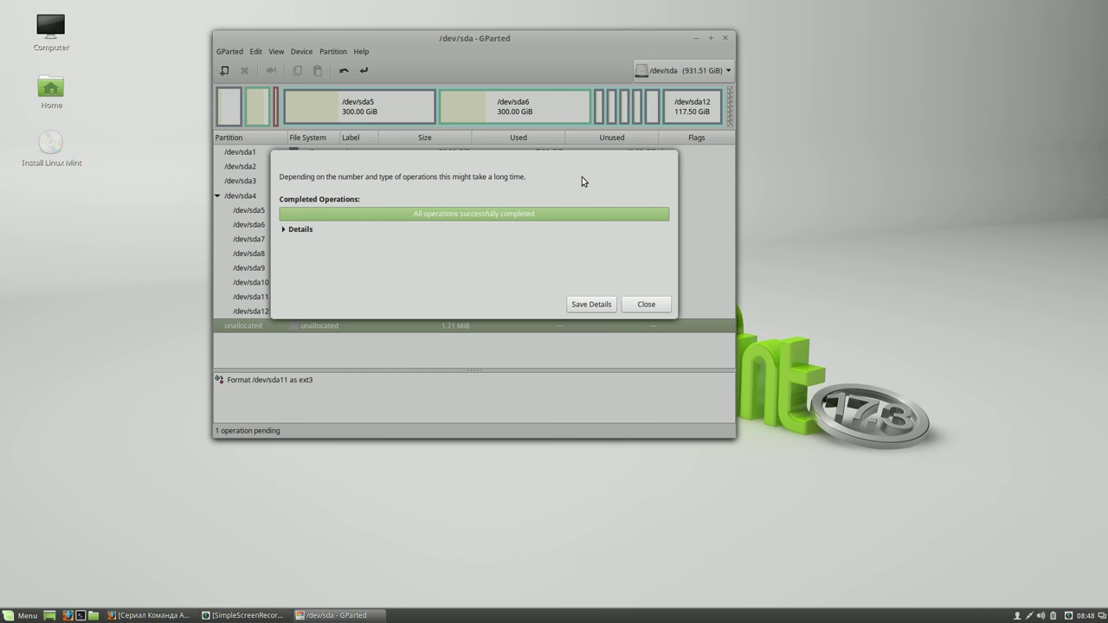
left_click(647, 304)
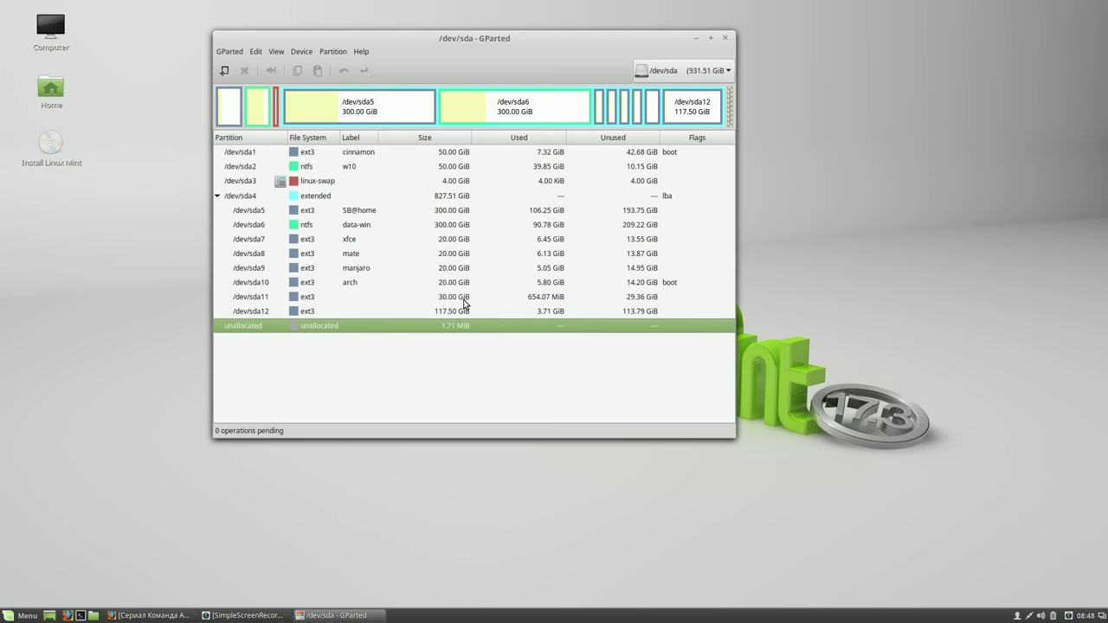
left_click(465, 299)
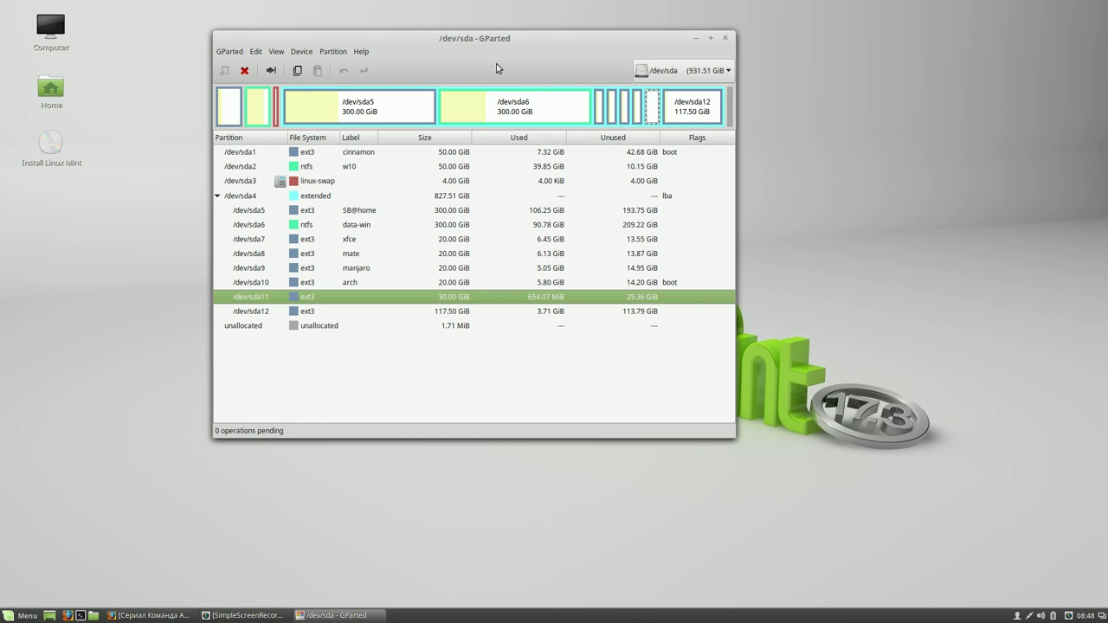
left_click_drag(481, 53, 378, 37)
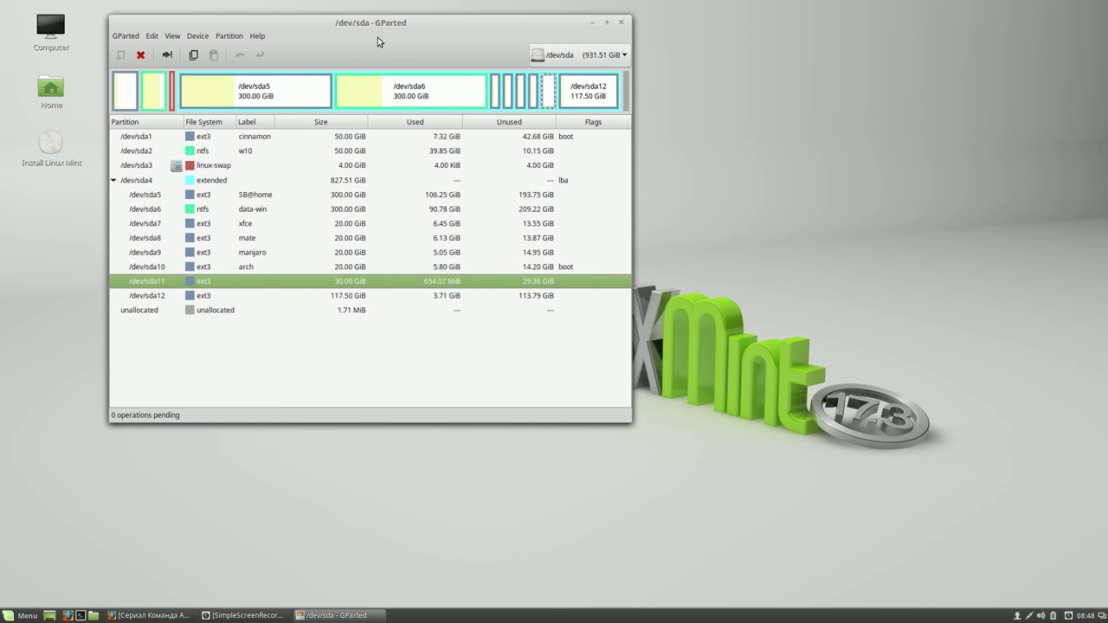
Launch the Install Linux Mint installer and arrange it beside GParted
left_click(54, 151)
double_click(54, 151)
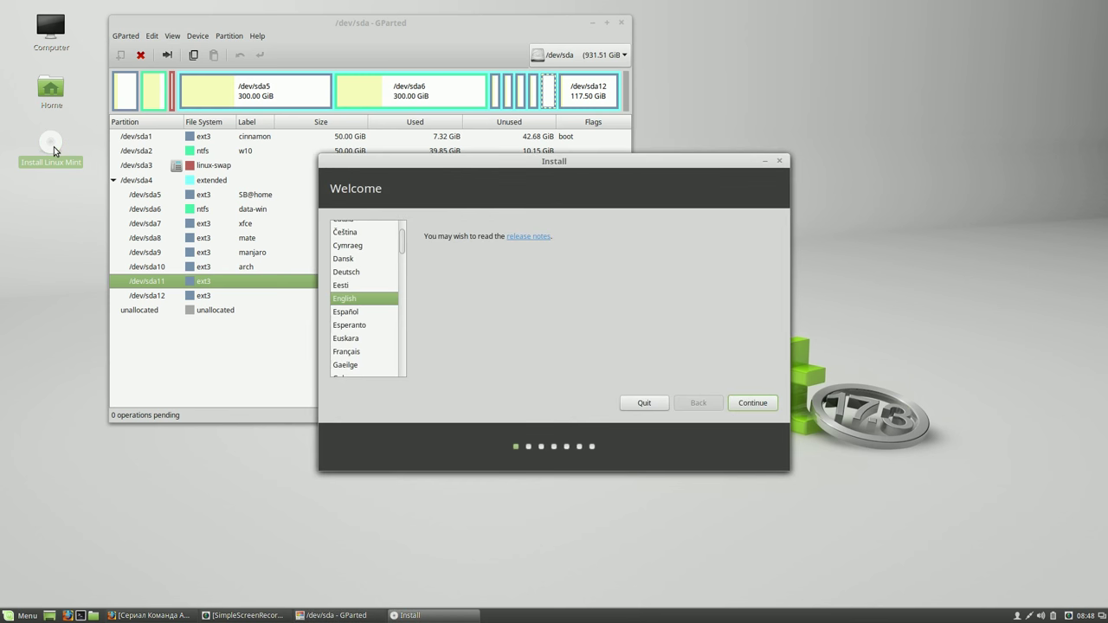
left_click_drag(604, 169, 920, 90)
left_click_drag(523, 29, 504, 29)
left_click_drag(799, 83, 788, 37)
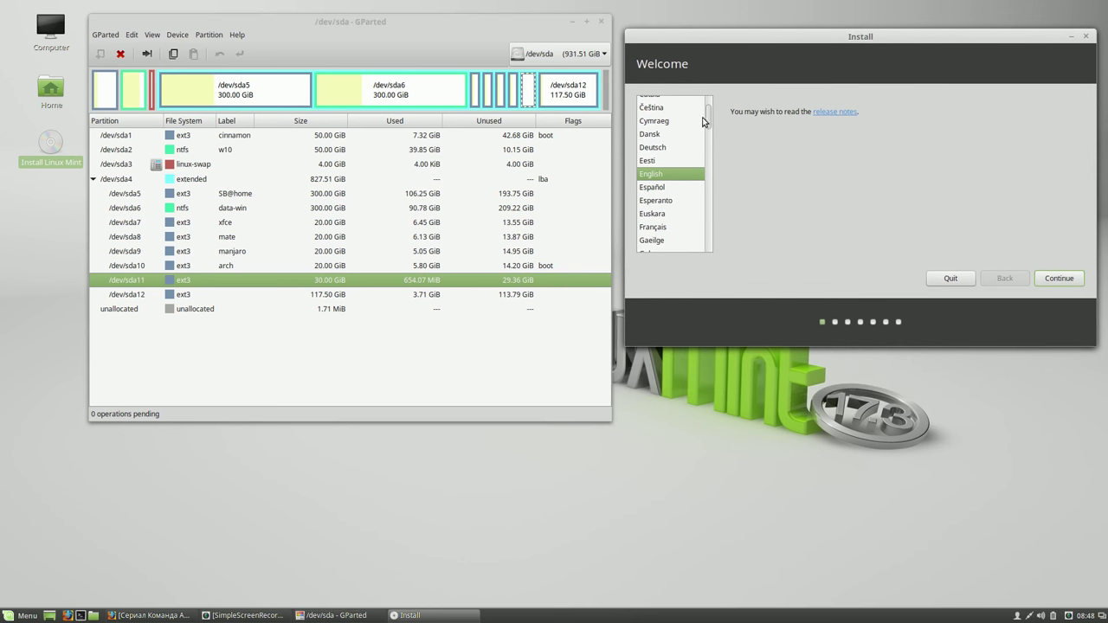
Choose Русский, pass the welcome and preparation pages, and agree to unmount /dev/sdb partitions
left_click_drag(709, 121, 713, 189)
left_click(668, 192)
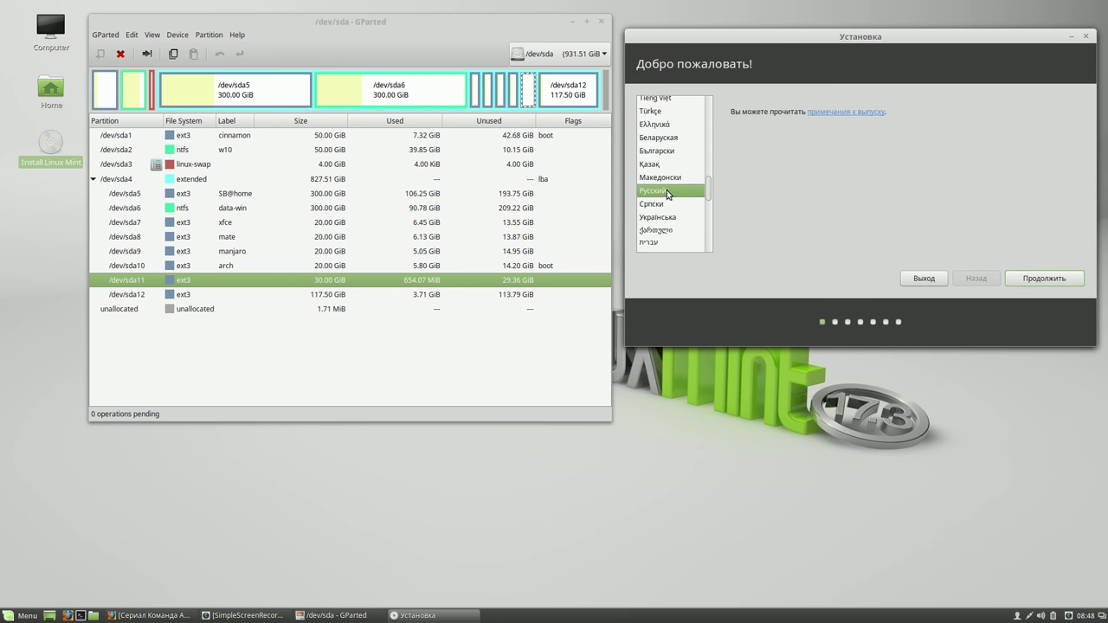
left_click(1041, 279)
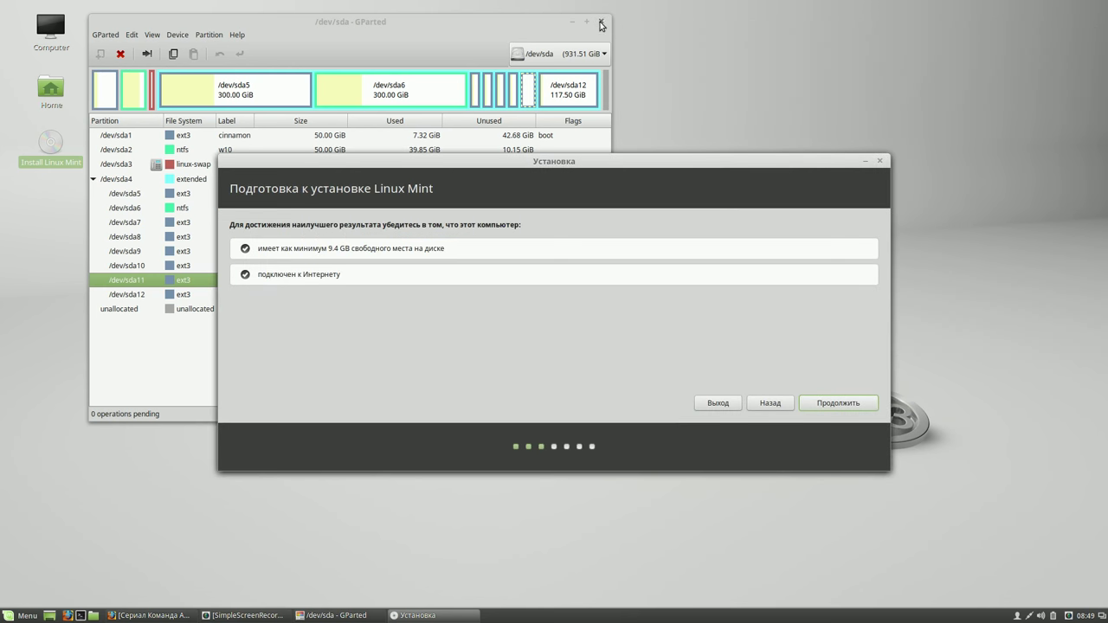
left_click(825, 405)
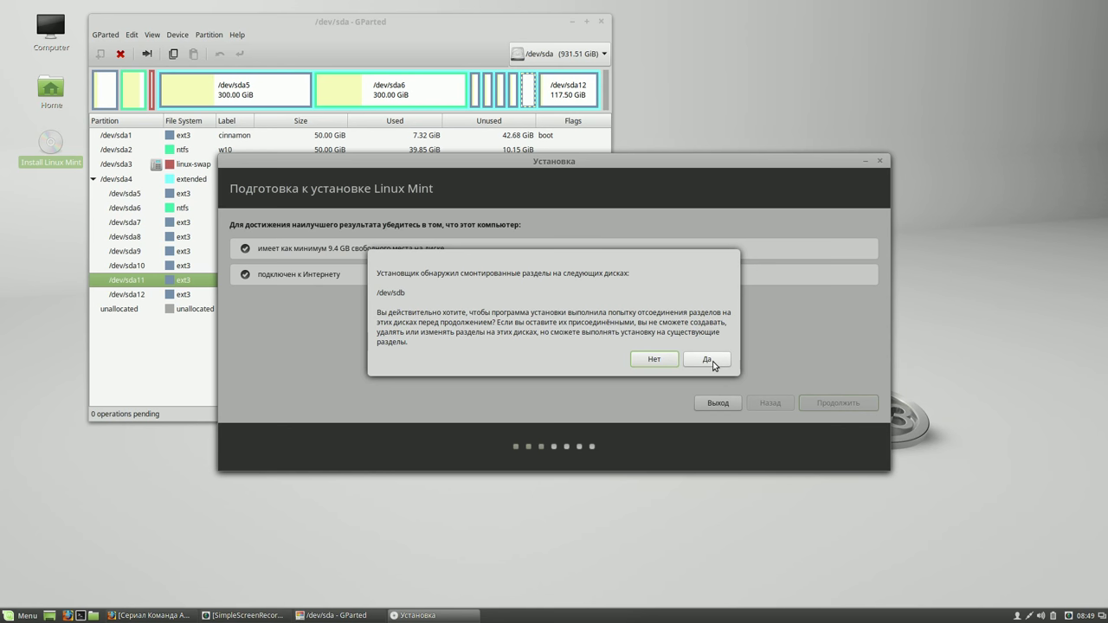
left_click(713, 361)
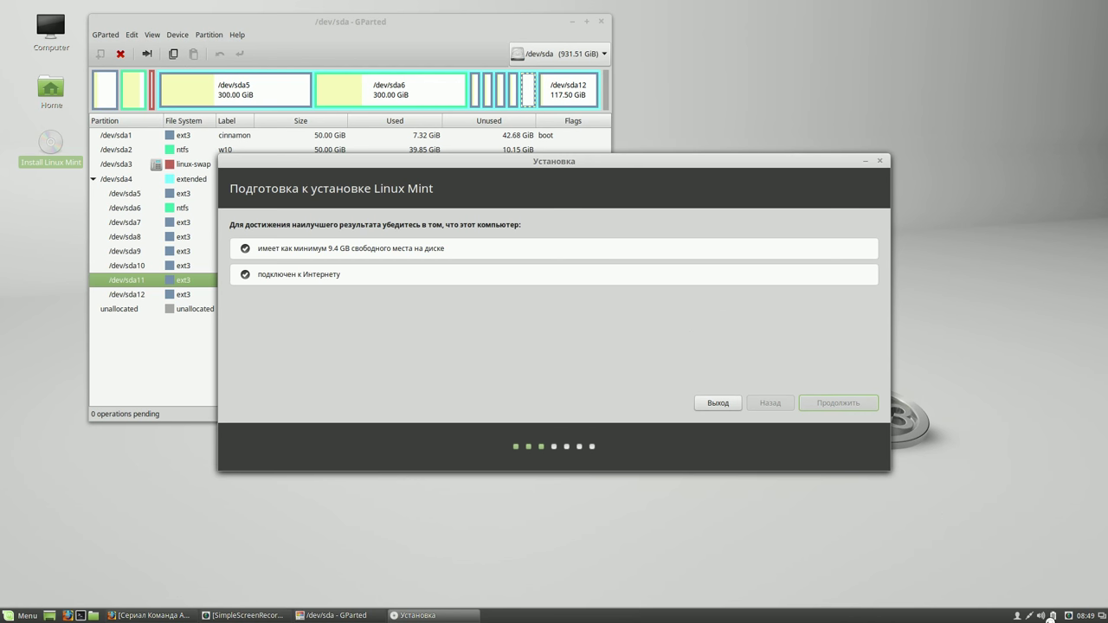
left_click(1070, 615)
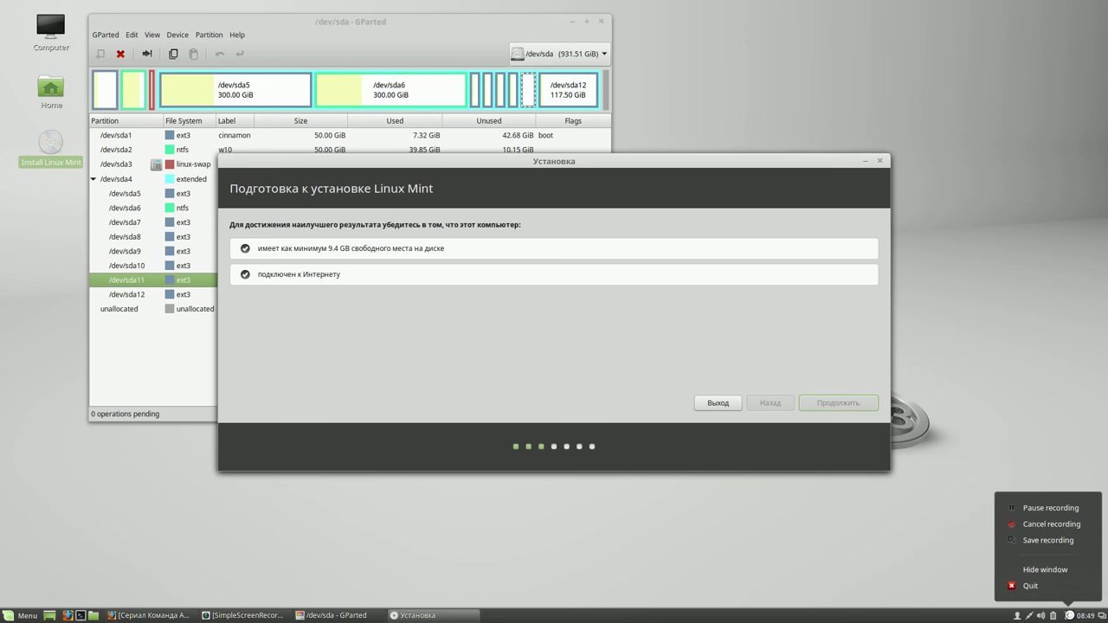
Choose manual partitioning and select /dev/sda11 in the installer's partition list
left_click(1062, 508)
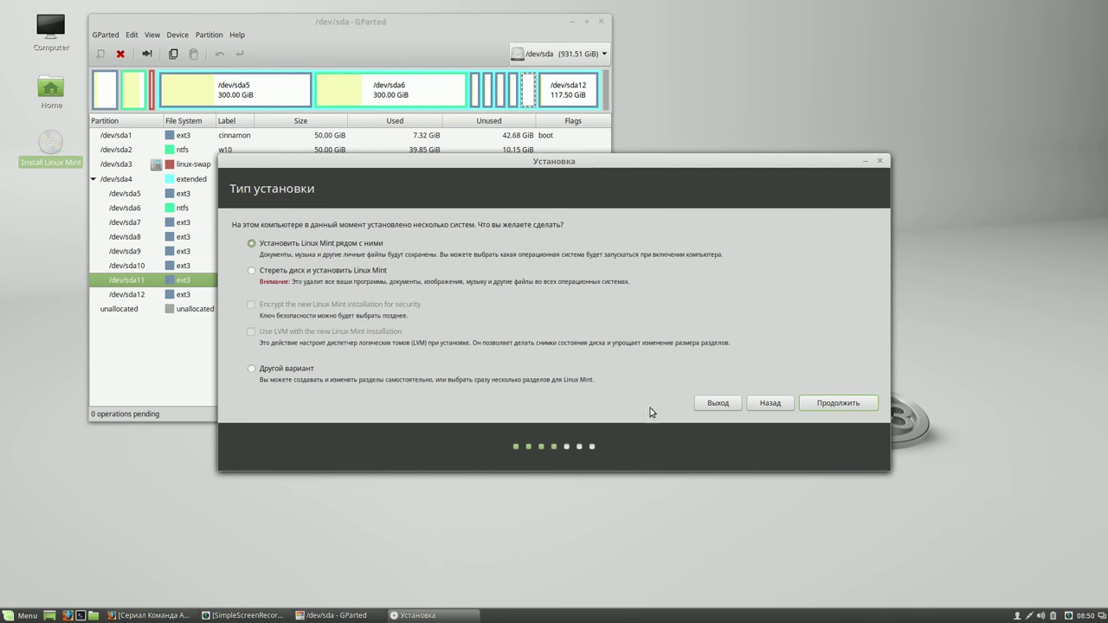
left_click(251, 369)
left_click(838, 403)
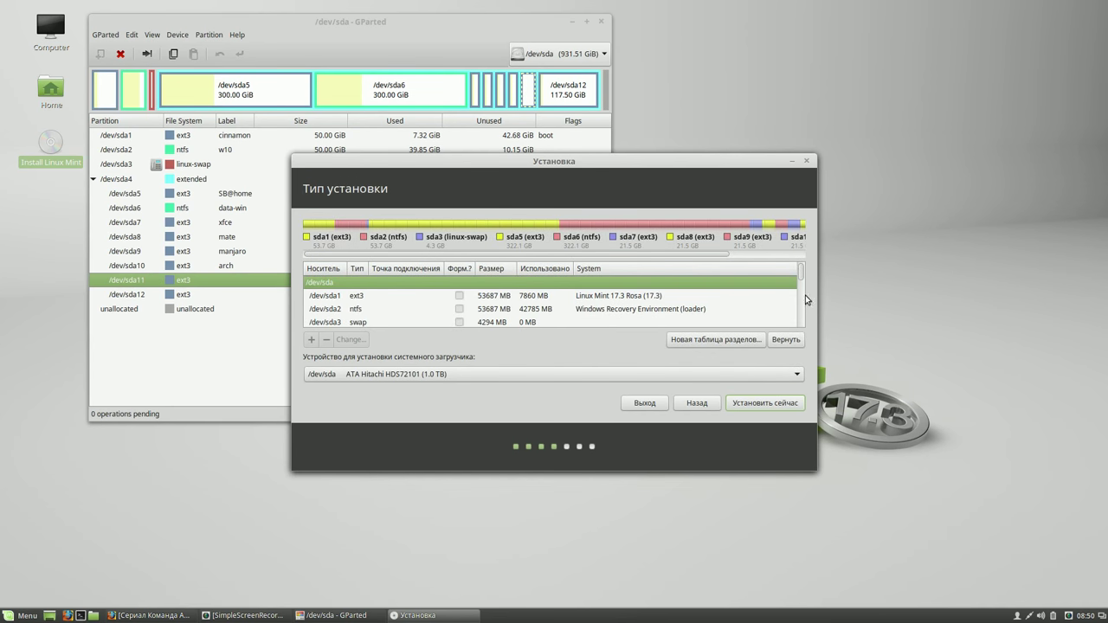
left_click_drag(801, 277, 798, 309)
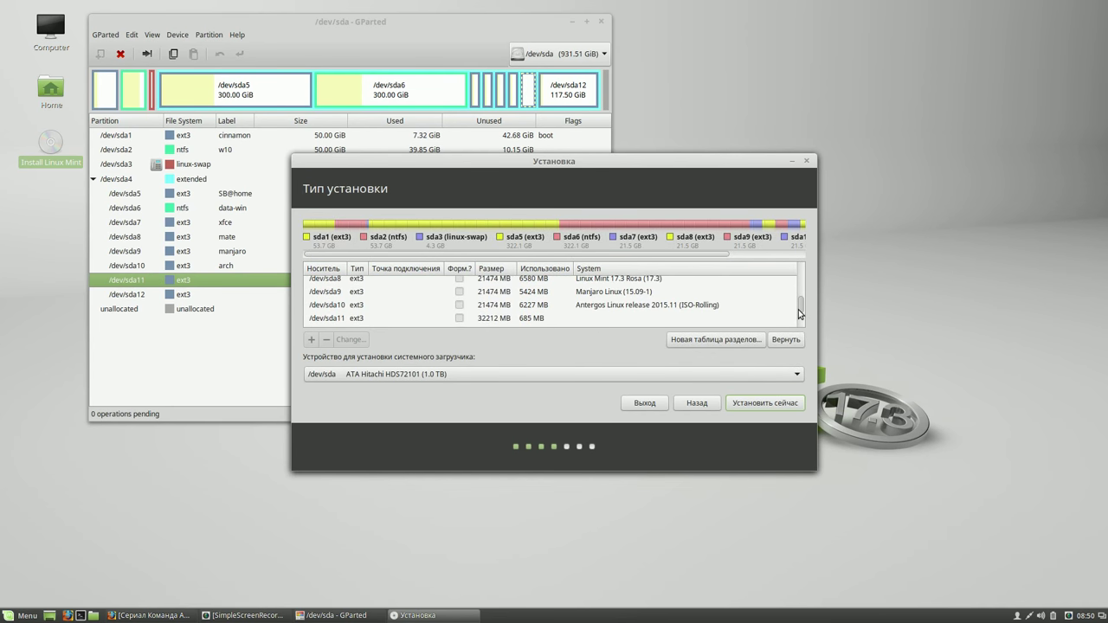
left_click(534, 320)
Set /dev/sda11 to Ext3, formatted, mounted at /, and confirm writing changes to disk
left_click(355, 340)
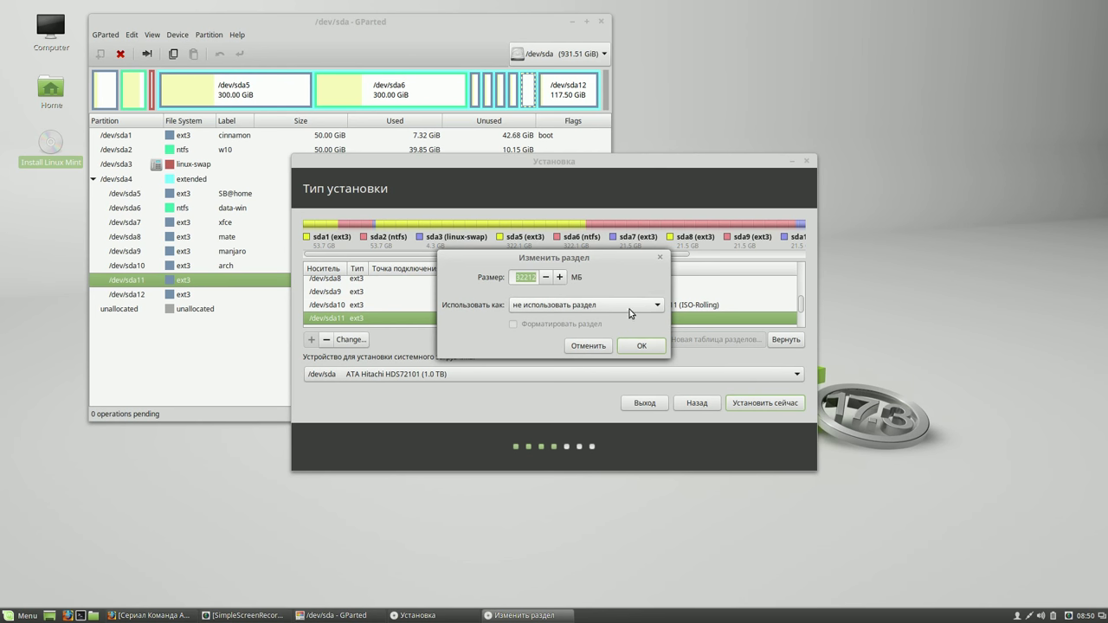
left_click(653, 304)
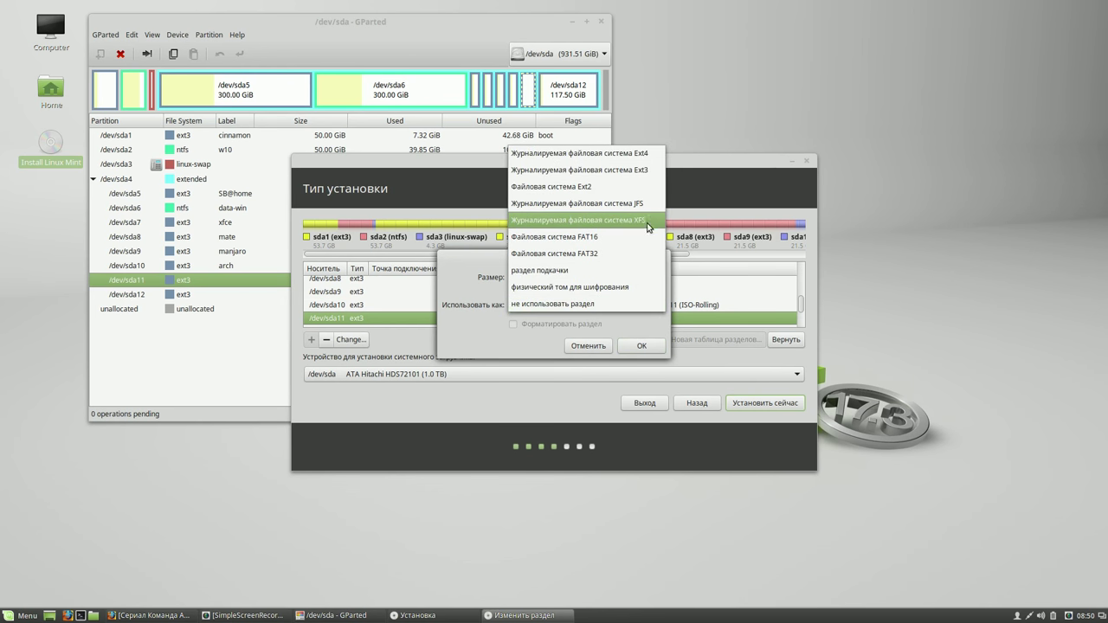
left_click(637, 169)
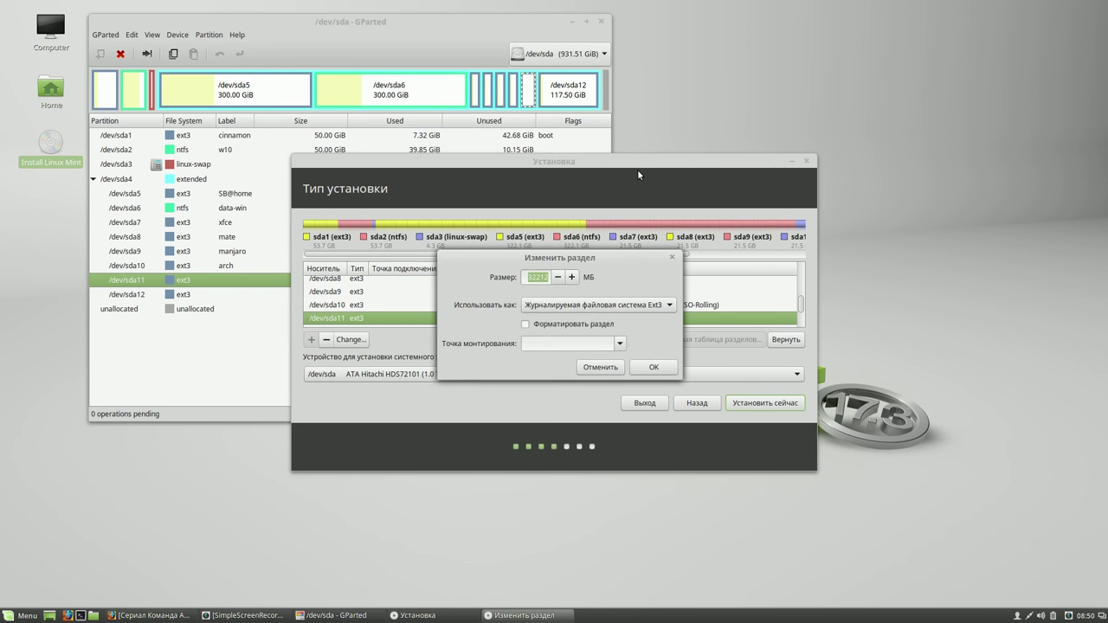
left_click(526, 325)
left_click(620, 344)
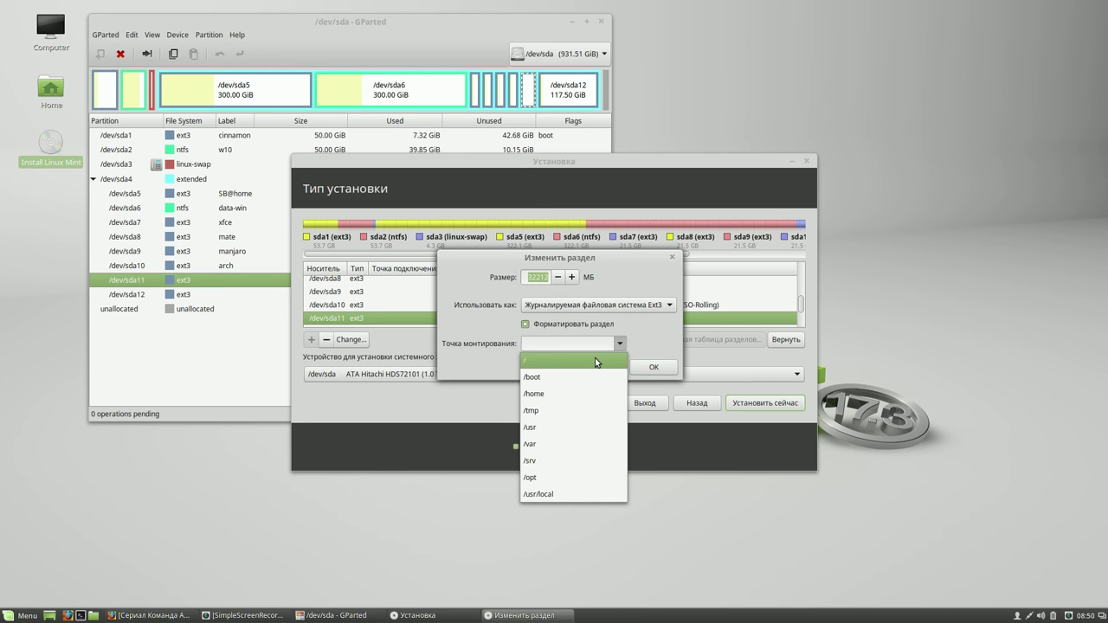
left_click(594, 358)
left_click(655, 367)
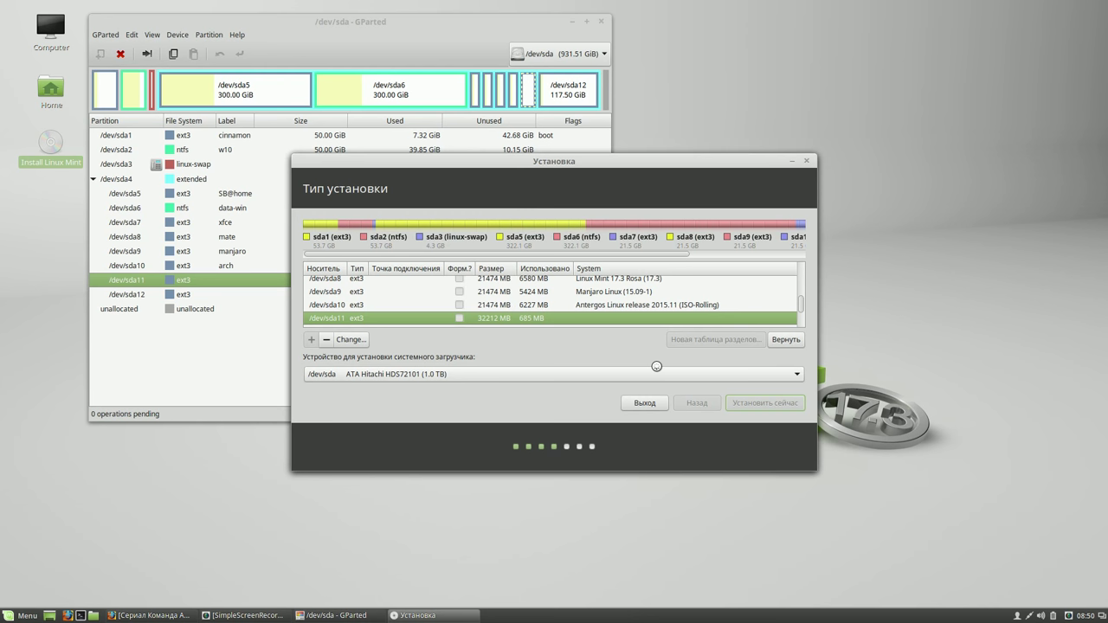
left_click(686, 345)
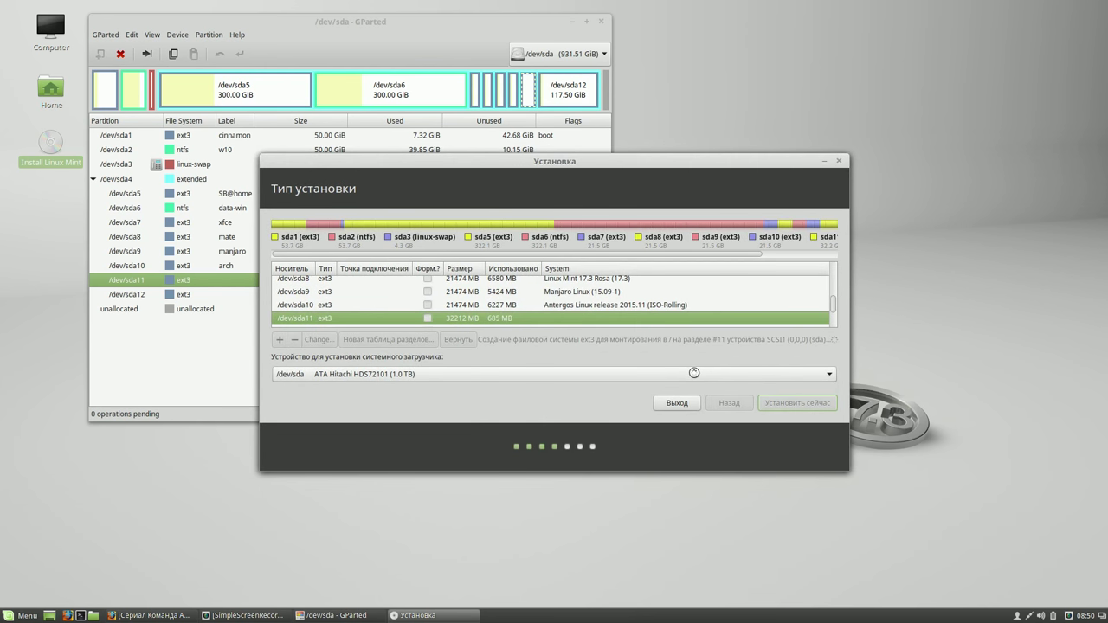
right_click(1066, 610)
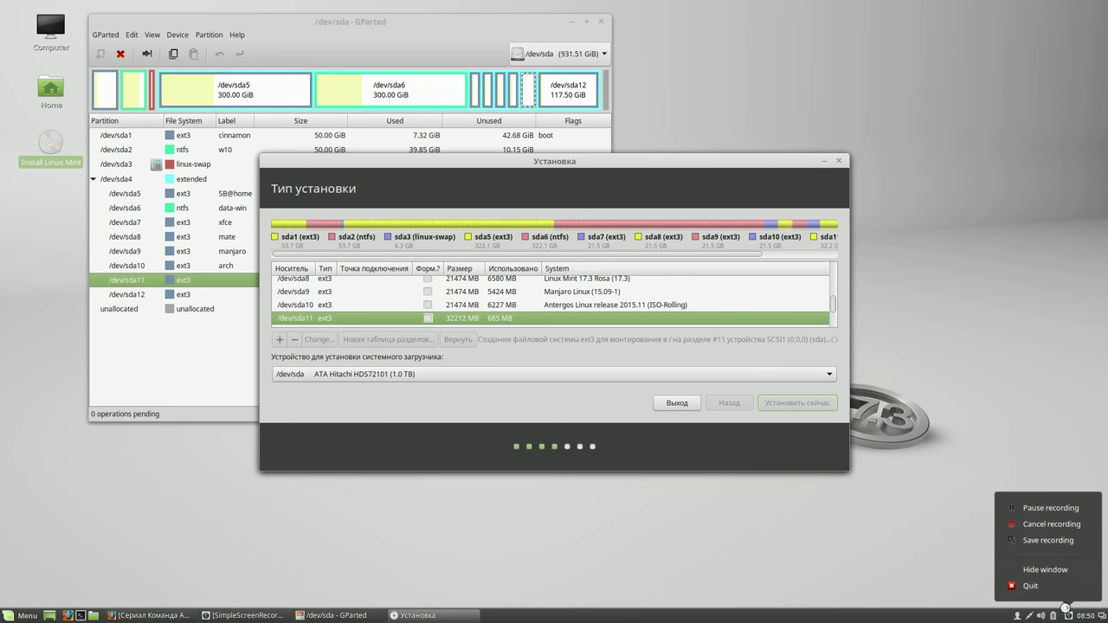
left_click(1048, 508)
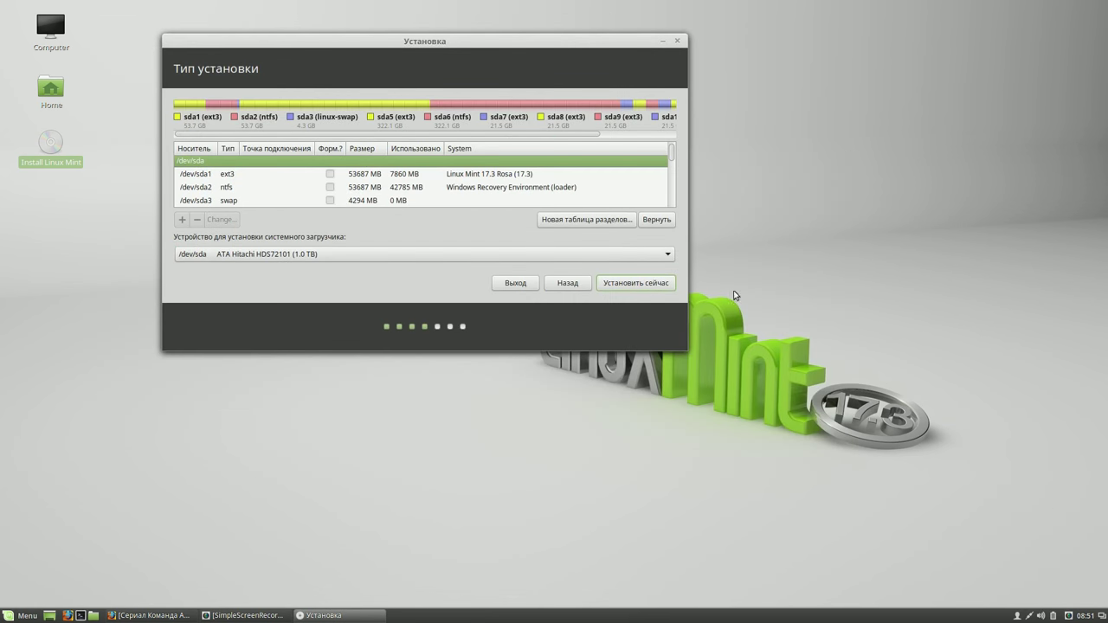
Begin installation, pick Moscow as time zone, and keep the Русская keyboard layout
left_click(634, 284)
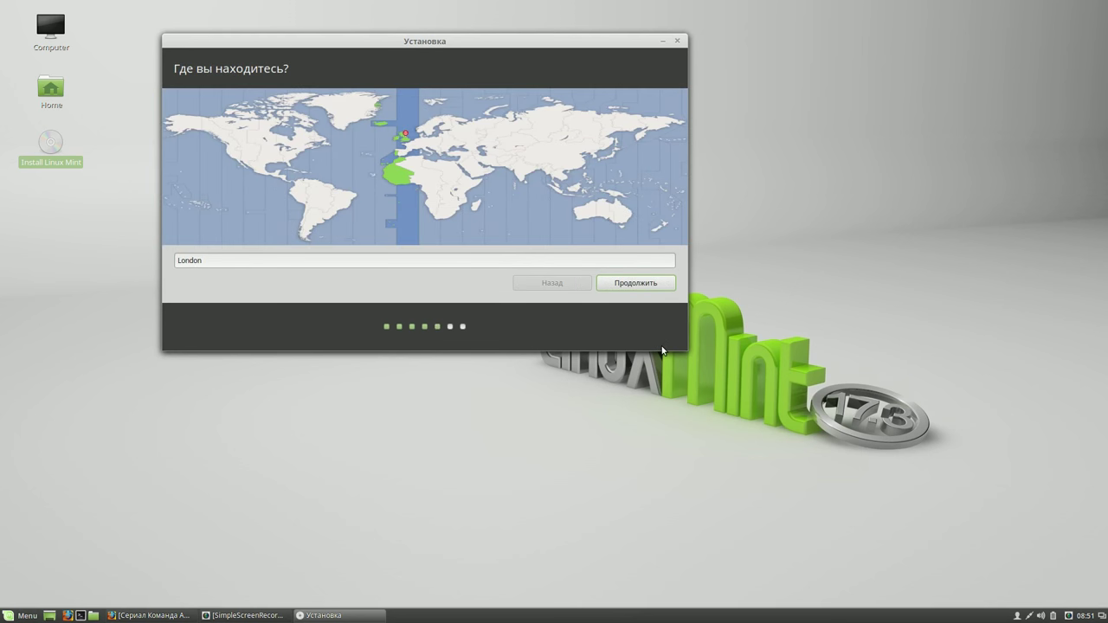
left_click(458, 135)
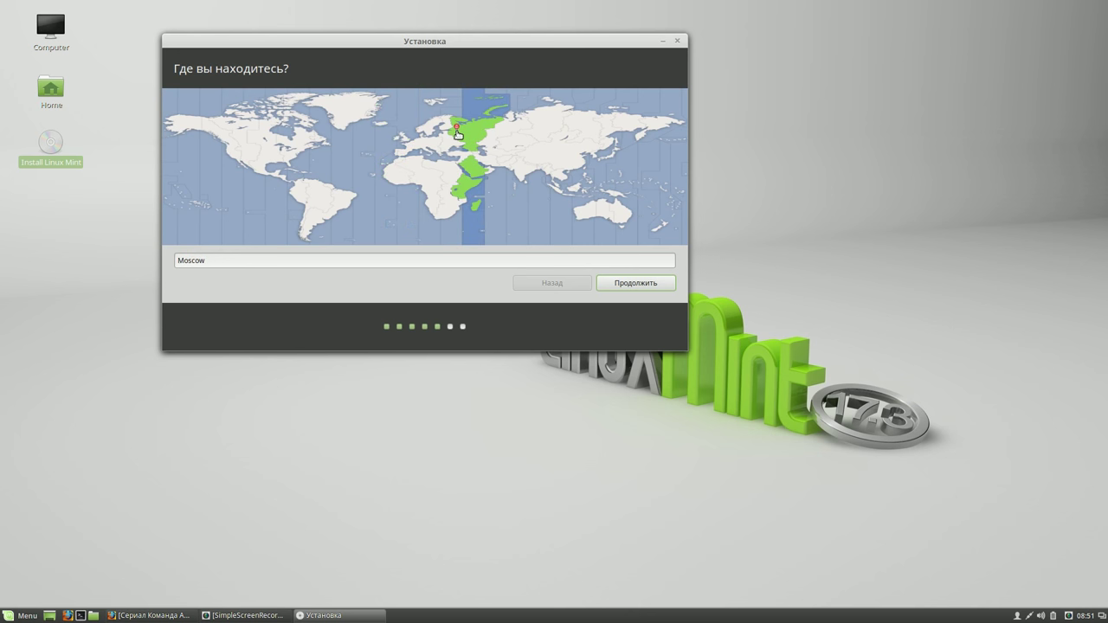
left_click(642, 284)
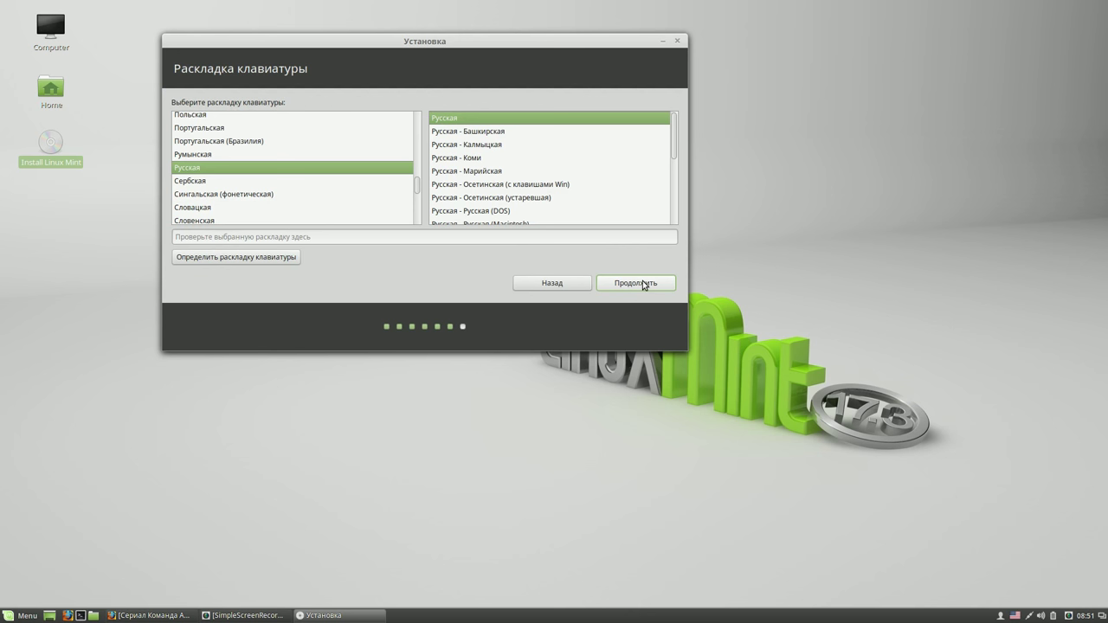
left_click(642, 283)
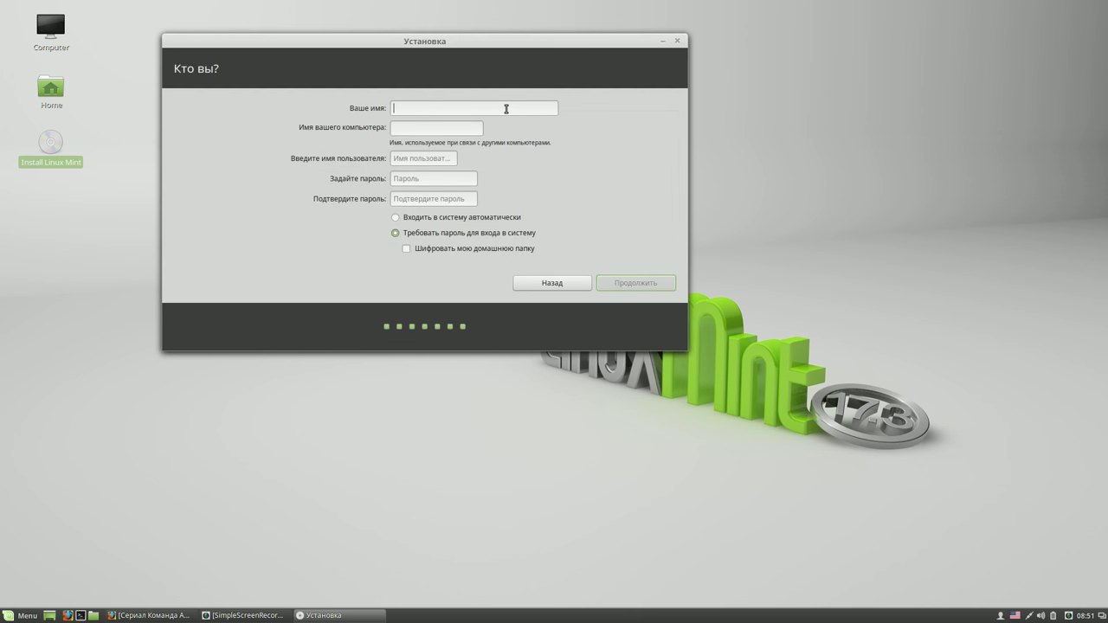
Enter 'user' as the name, paste it into both password fields, and submit the account
type("user")
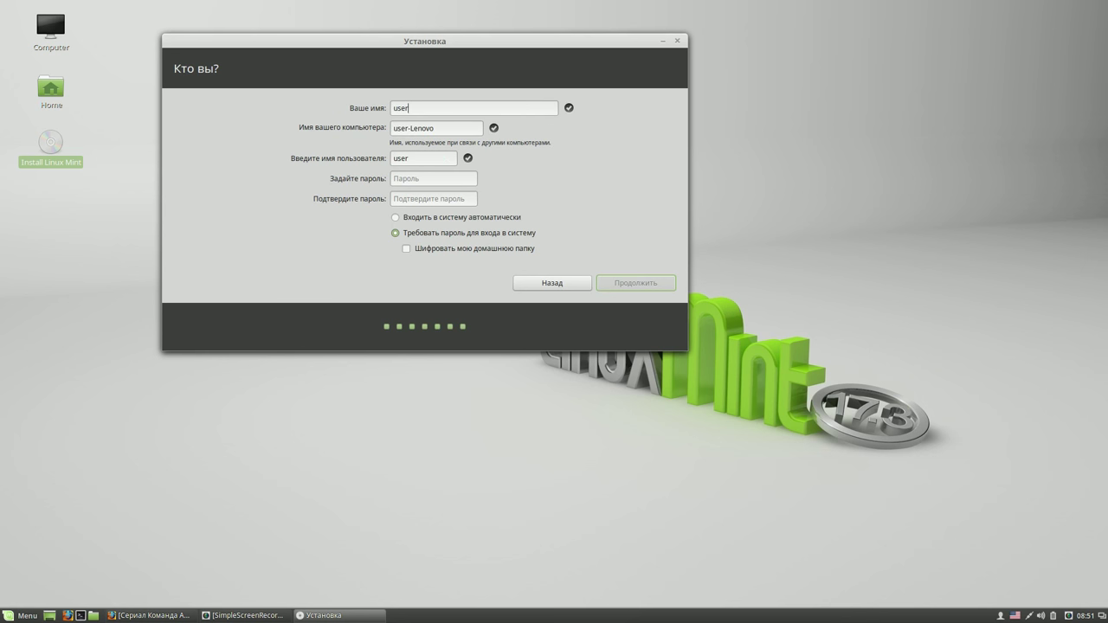
left_click_drag(419, 107, 391, 106)
right_click(397, 106)
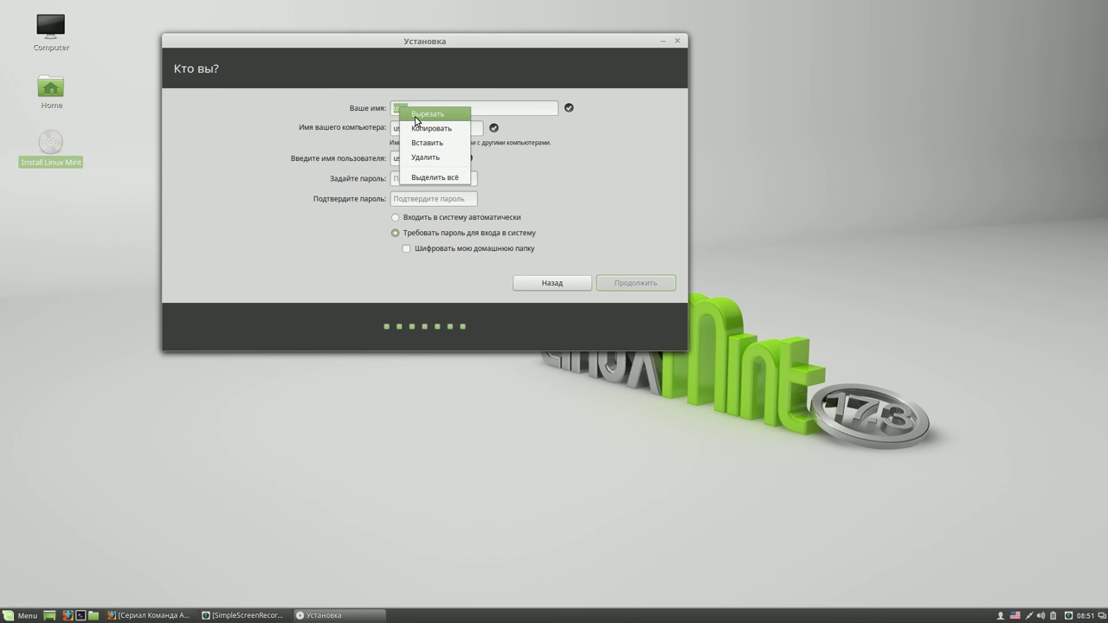
left_click(418, 131)
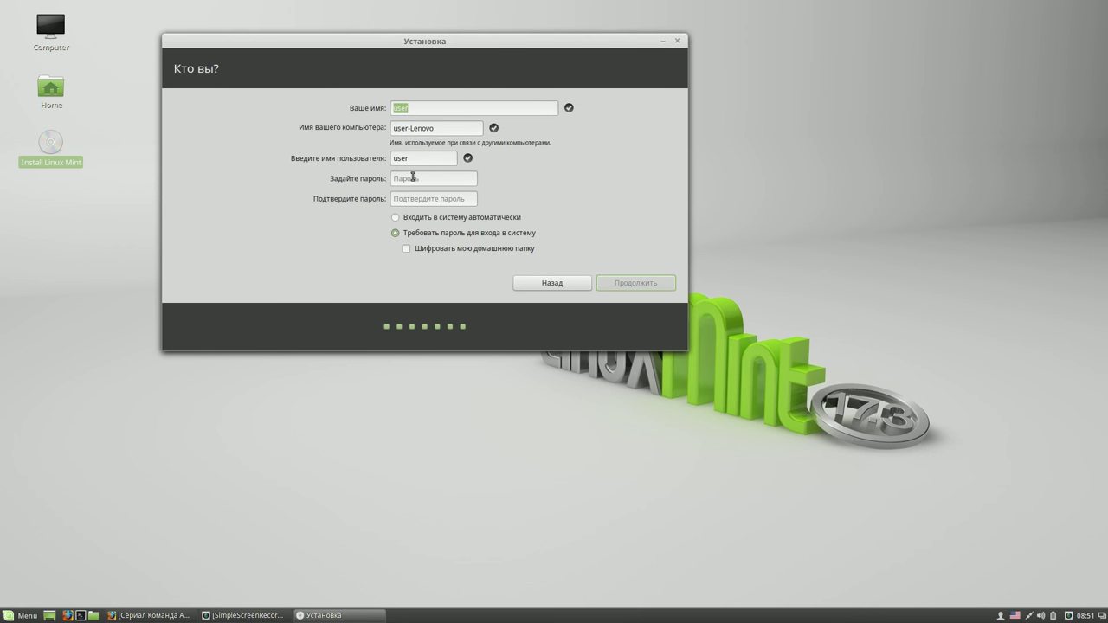
right_click(415, 178)
left_click(437, 214)
right_click(416, 204)
left_click(442, 241)
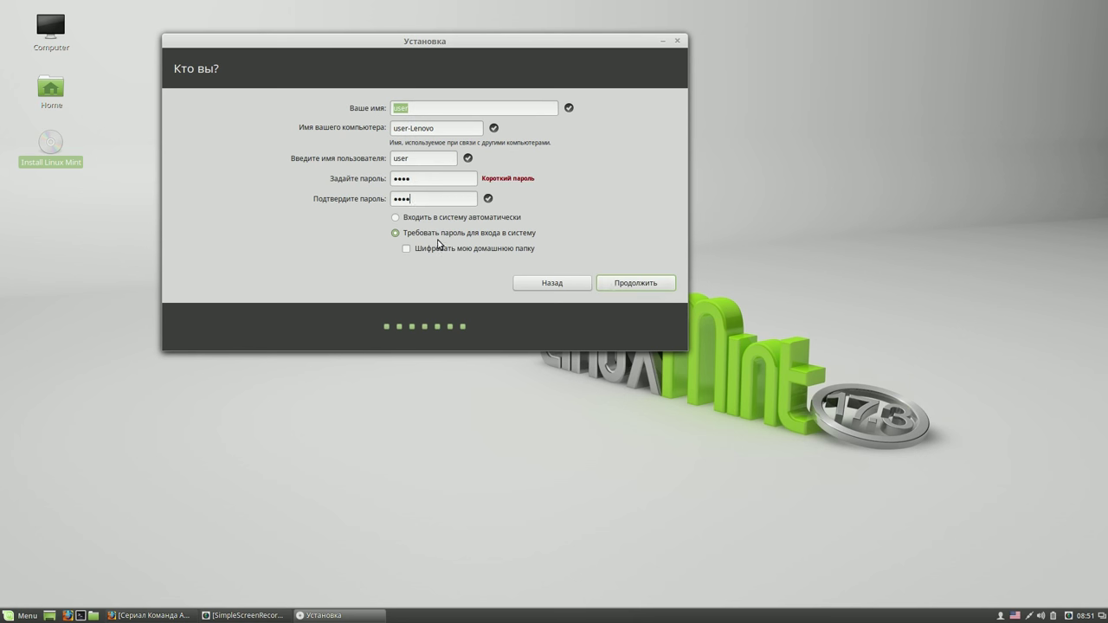
left_click(628, 285)
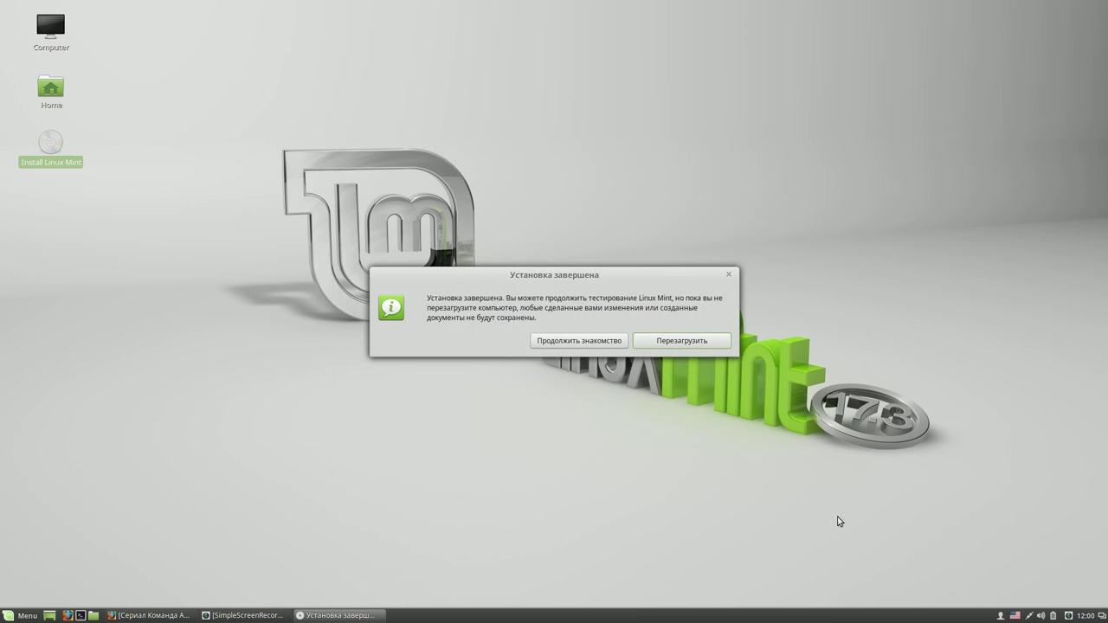
Move the Установка завершена notice out of the way
left_click_drag(671, 282, 785, 135)
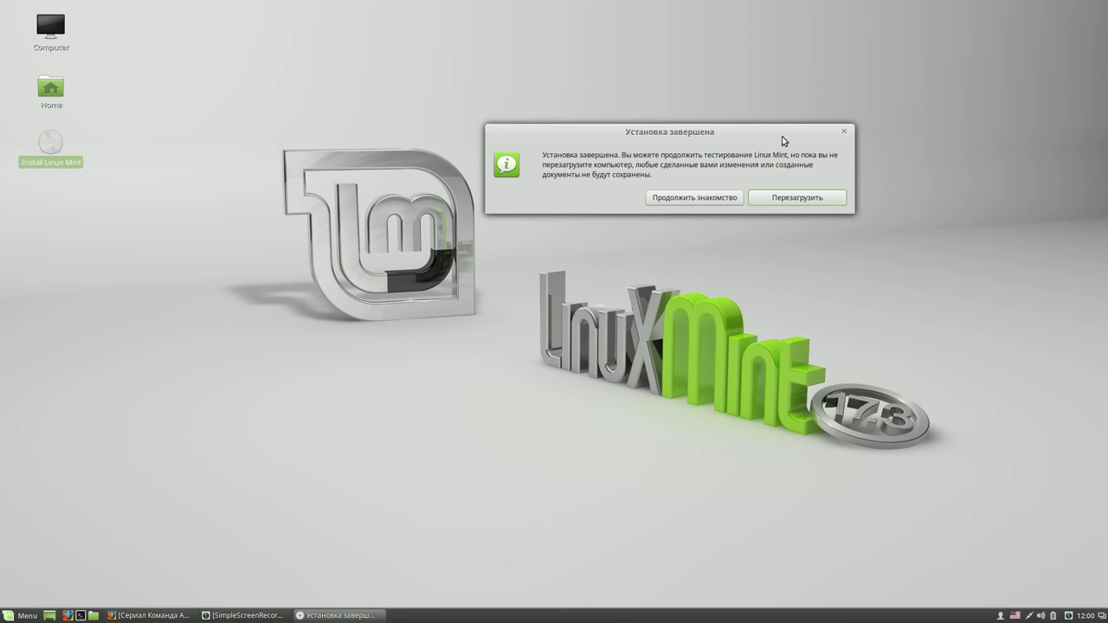
mouse_move(782, 136)
left_mouse_down()
mouse_move(754, 123)
mouse_move(780, 130)
left_mouse_up()
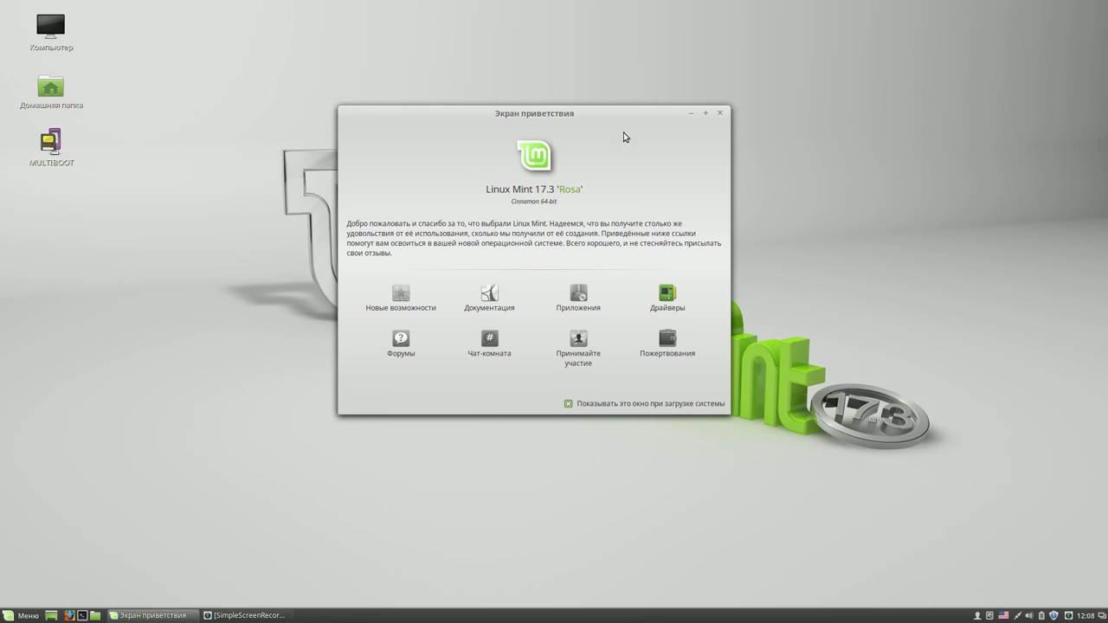
Untick 'Показывать это окно при загрузке системы' on the Welcome Screen
mouse_move(621, 122)
left_mouse_down()
mouse_move(609, 101)
mouse_move(605, 125)
left_mouse_up()
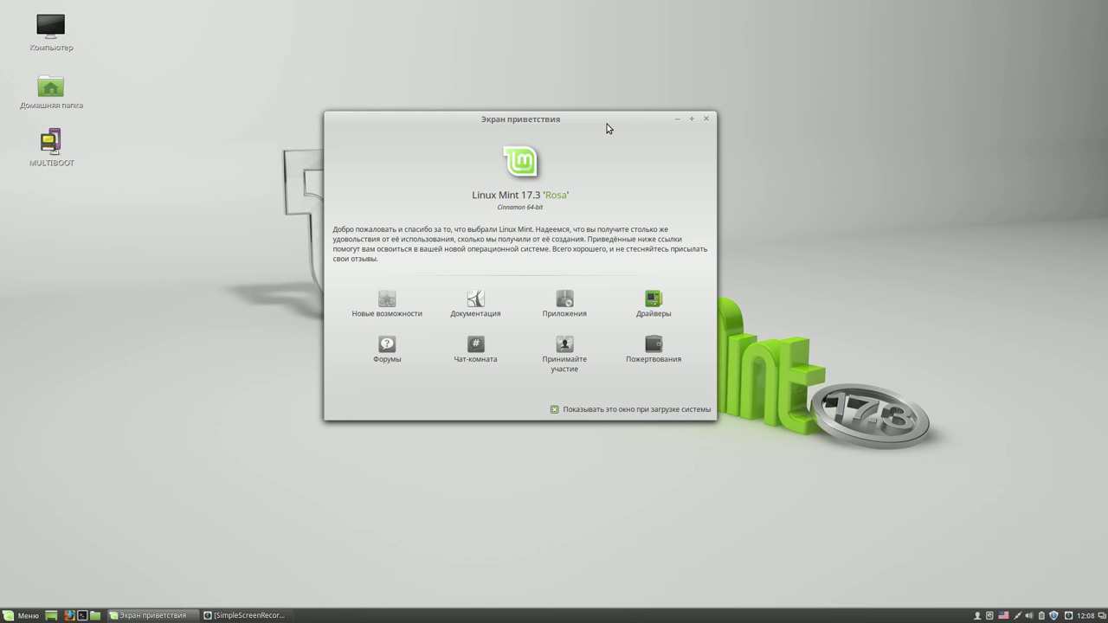
left_click(554, 409)
Close the Welcome Screen and bring the CherryTree linux-видеоуроки notebook to the front
left_click(707, 118)
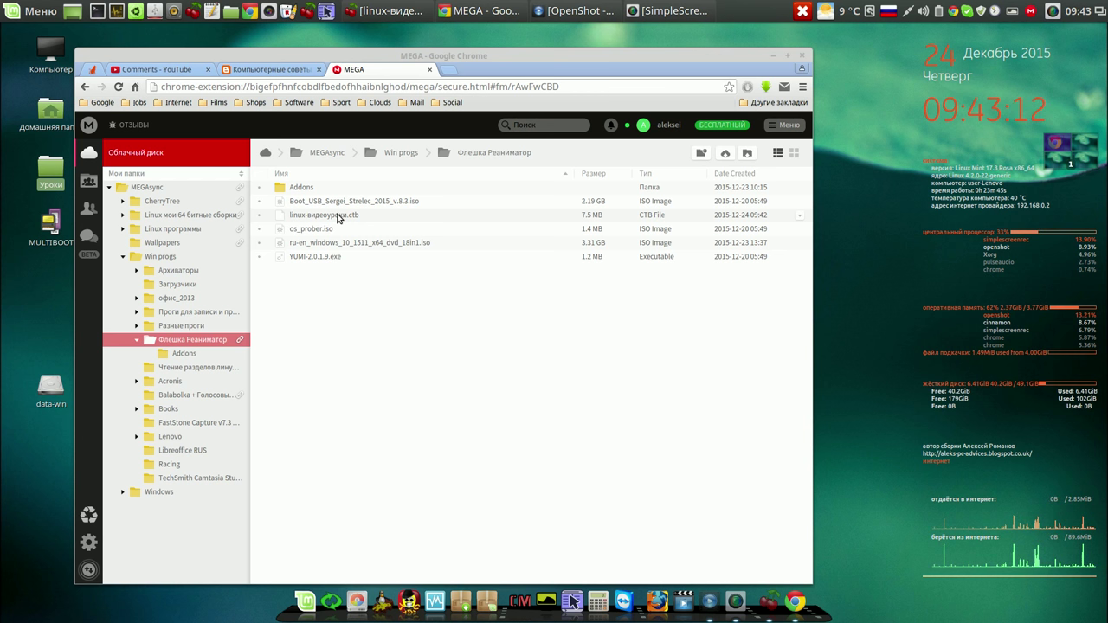
left_click(386, 16)
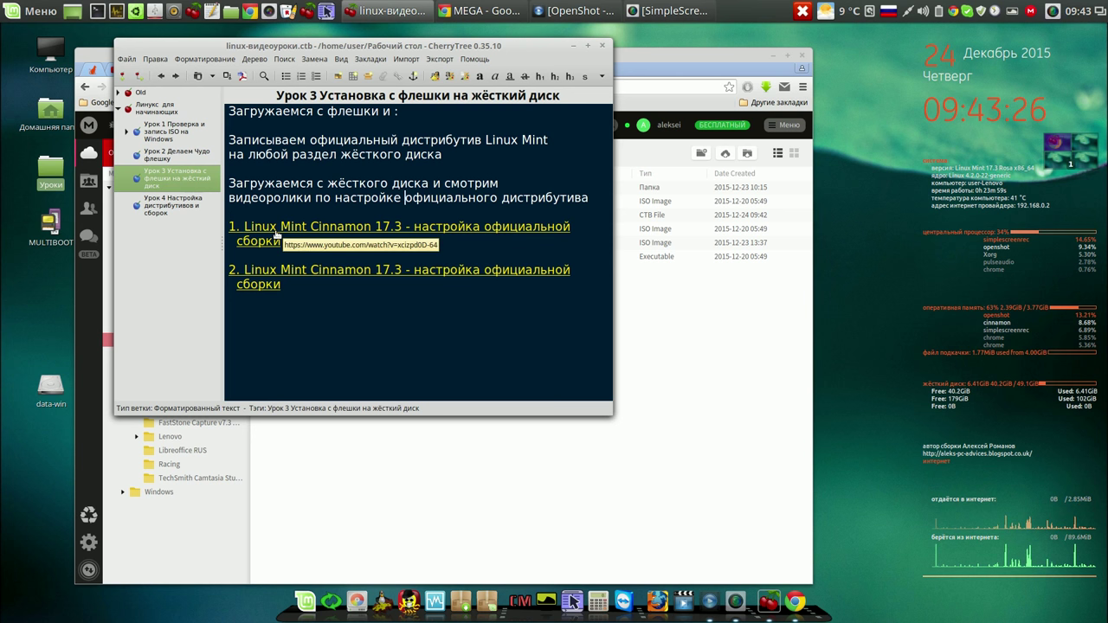
Watch the '1. Linux Mint Cinnamon 17.3 - настройка официальной сборки' video, then return to CherryTree
left_click(275, 231)
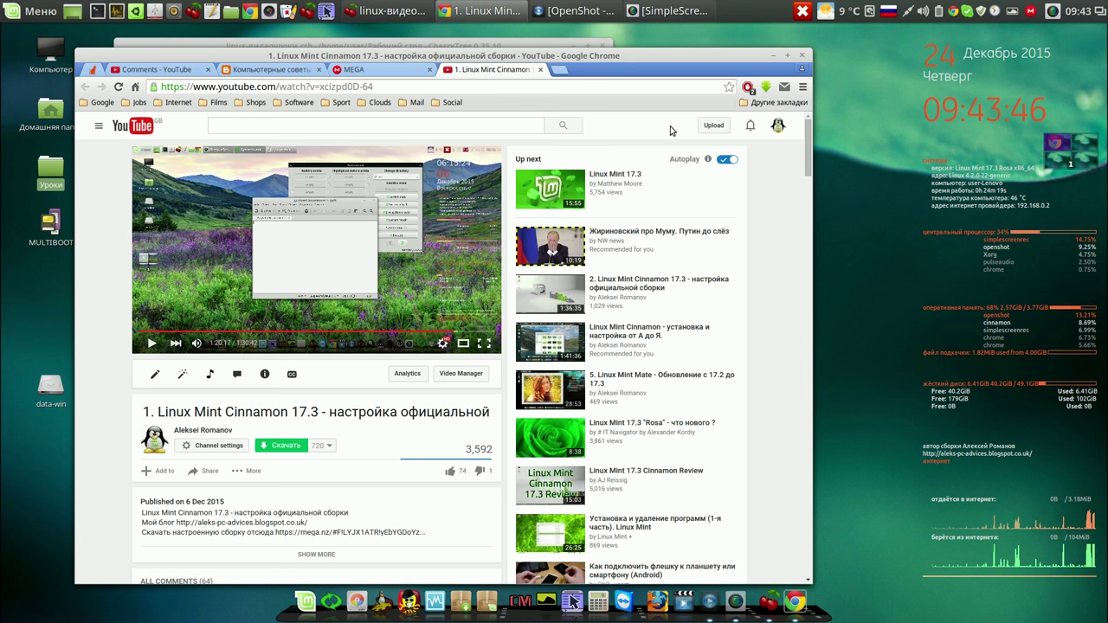
left_click(803, 57)
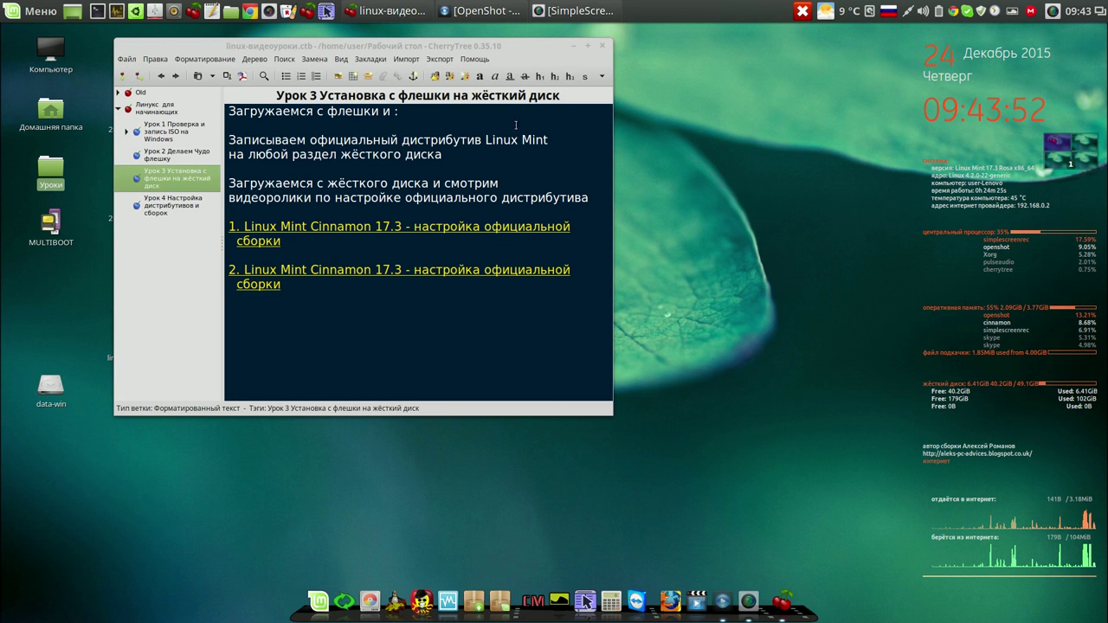
left_click(503, 182)
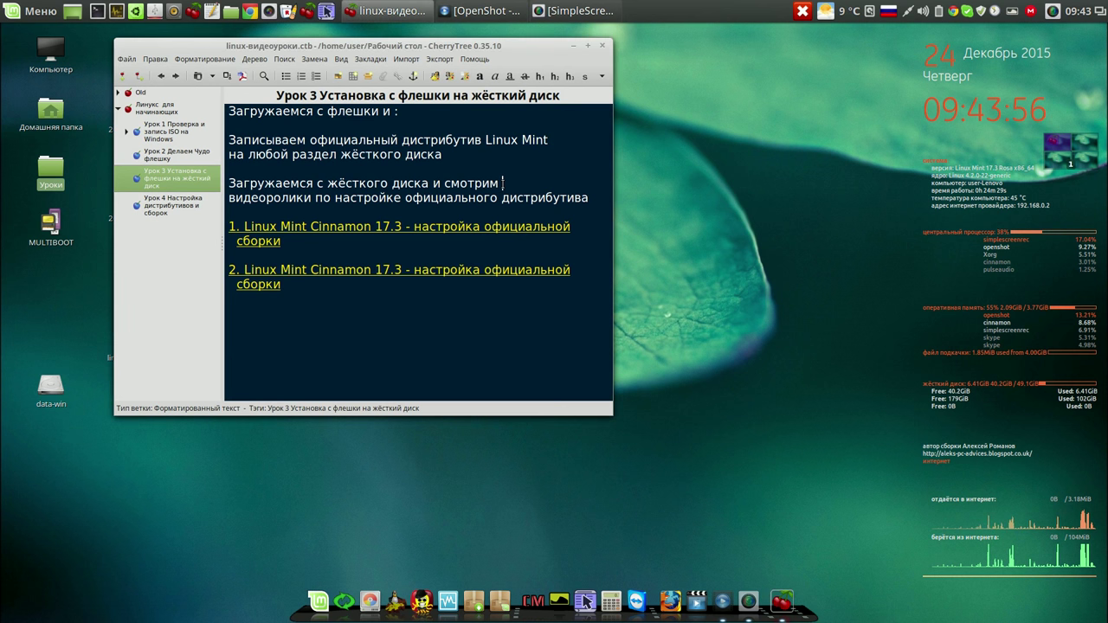